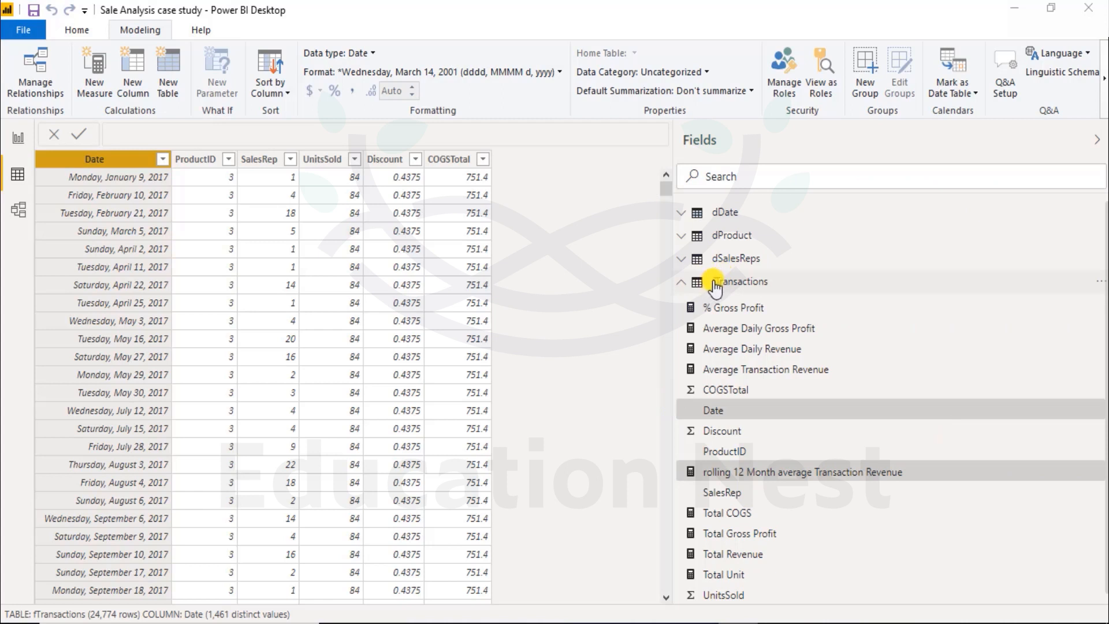
Review the formulas of the measures in the fTransactions table, from % Gross Profit through Total Unit
click(715, 283)
scroll(754, 397, down, 1)
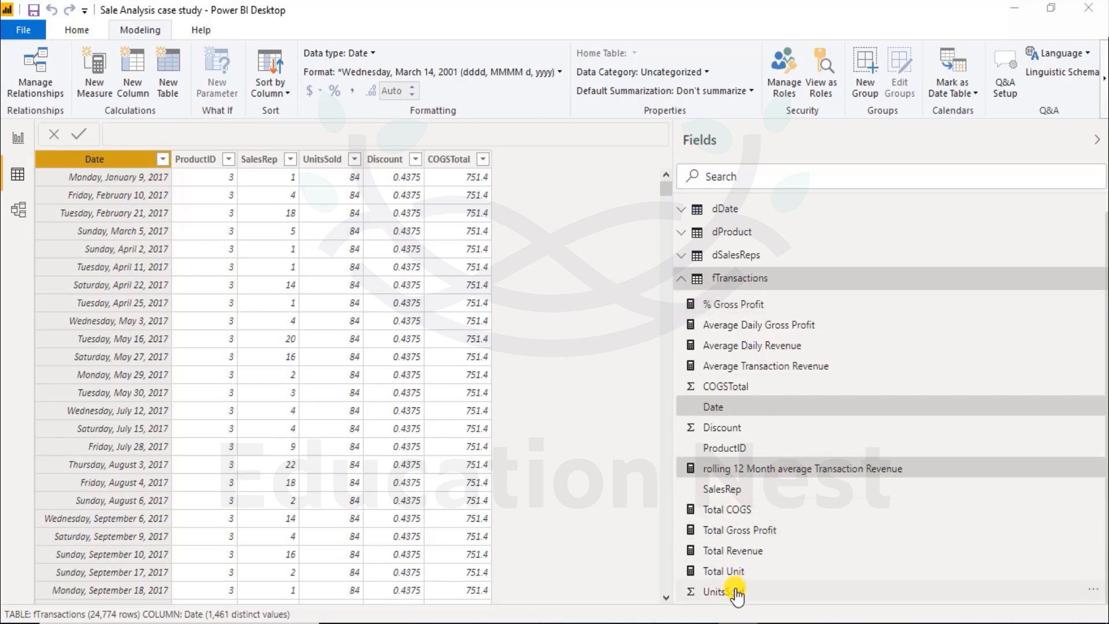
click(720, 305)
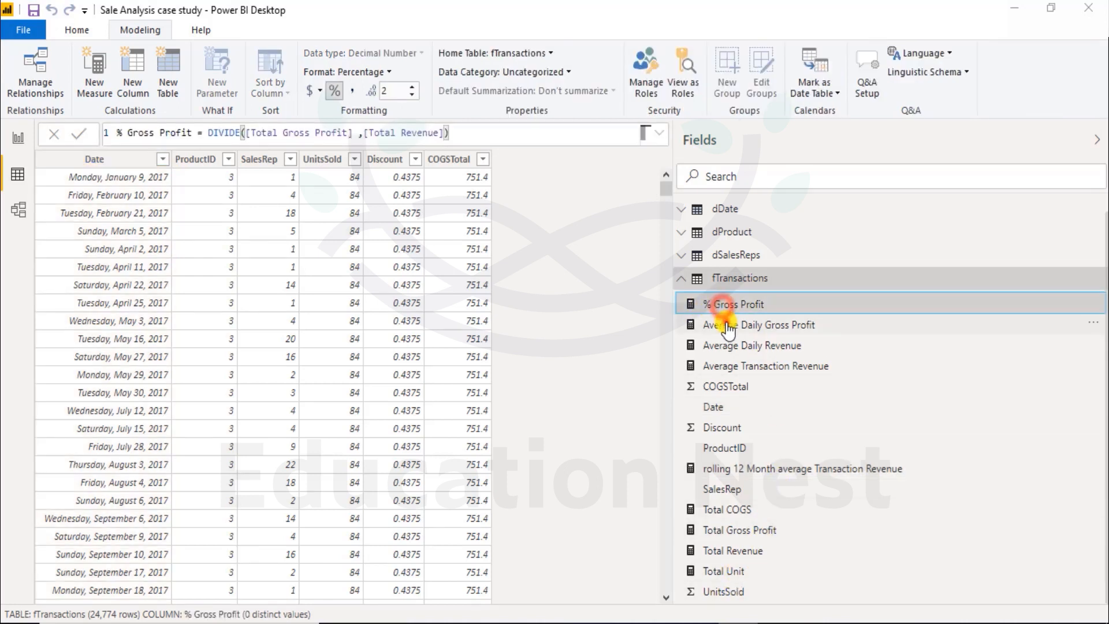
click(726, 324)
click(729, 345)
click(728, 365)
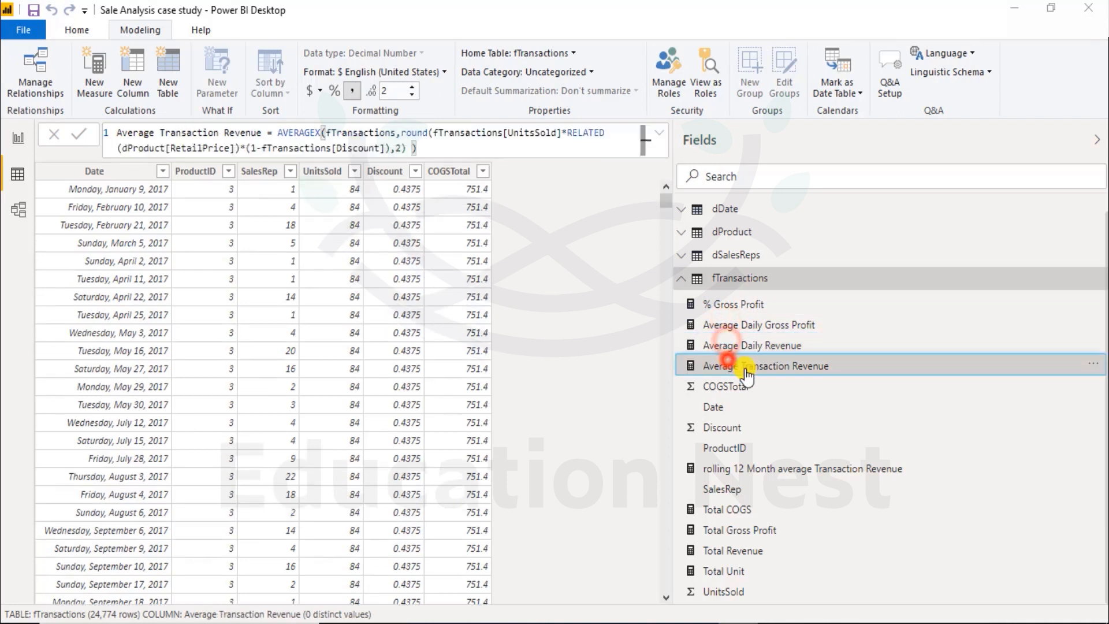
click(732, 468)
click(729, 509)
click(732, 529)
click(731, 550)
click(732, 572)
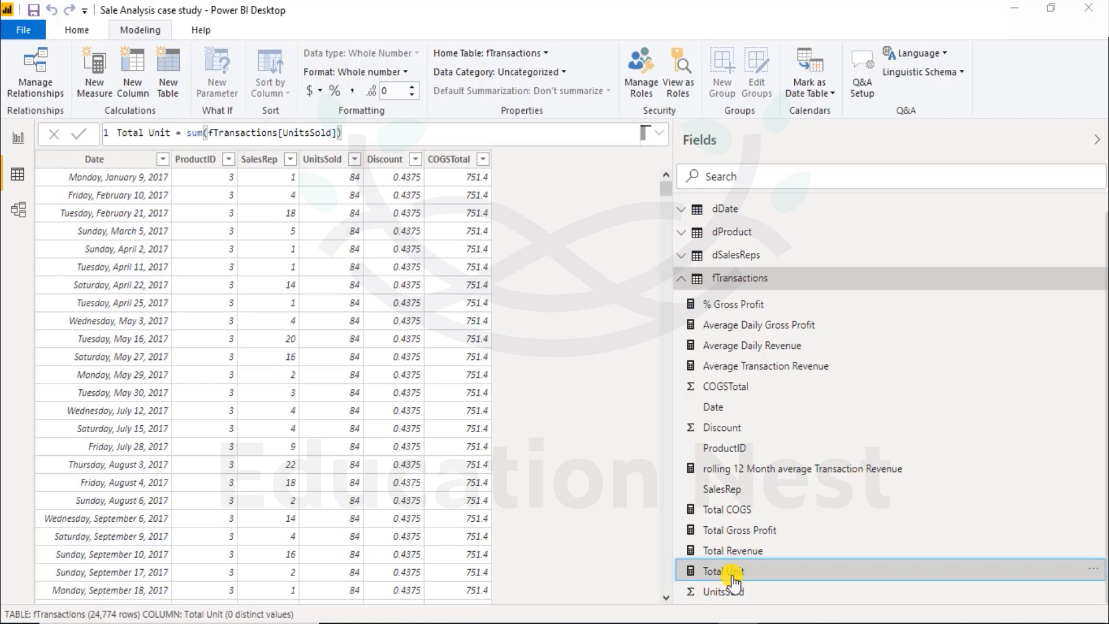
Compare the relationship diagram with the fTransactions fields offered on the report page, and return to the diagram
click(18, 208)
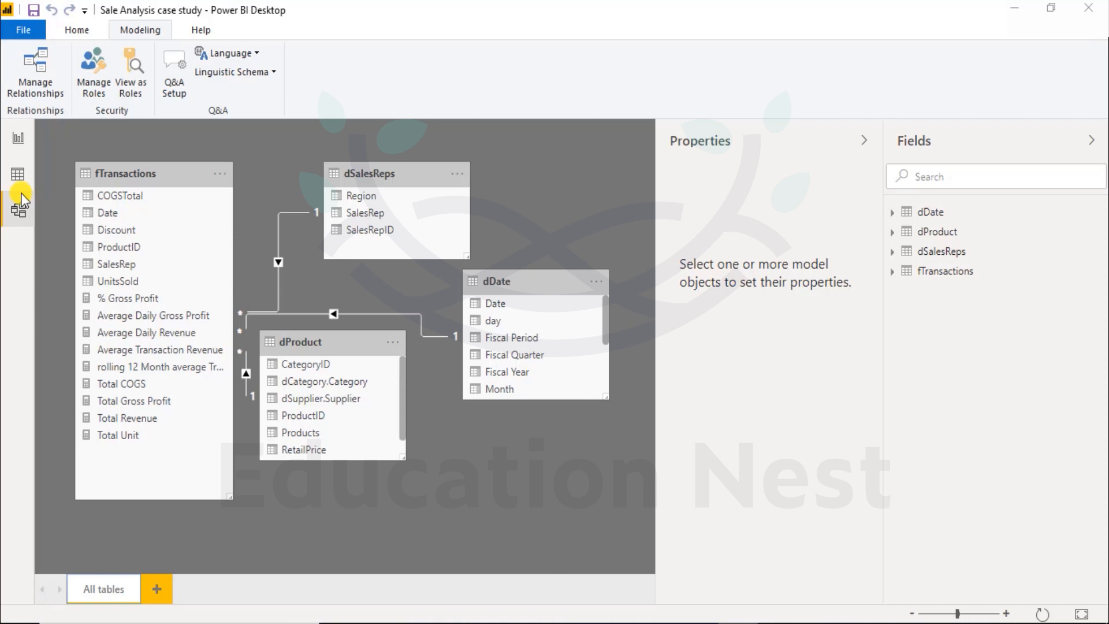
click(22, 140)
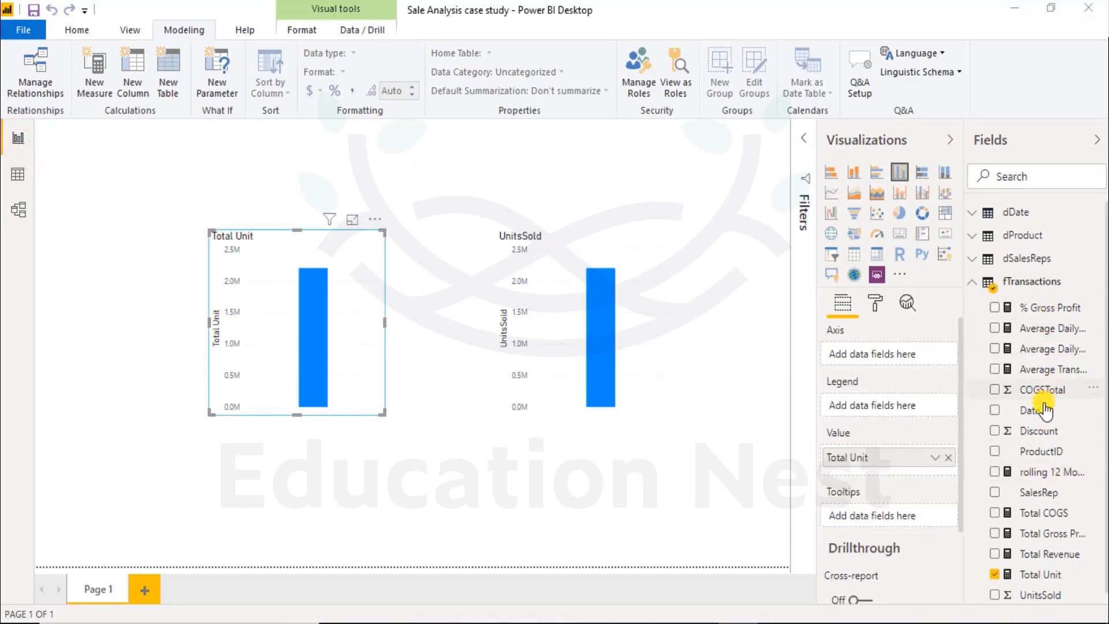
click(17, 215)
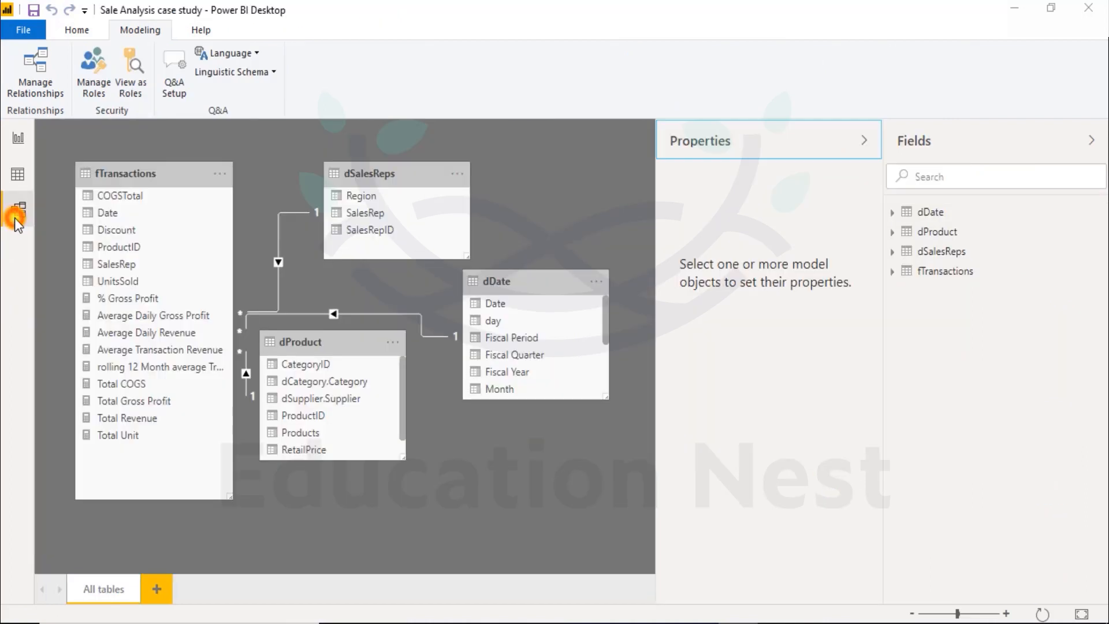
Hide the COGSTotal, Date, Discount, ProductID, SalesRep and UnitsSold columns of fTransactions in report view
right_click(119, 283)
click(109, 212)
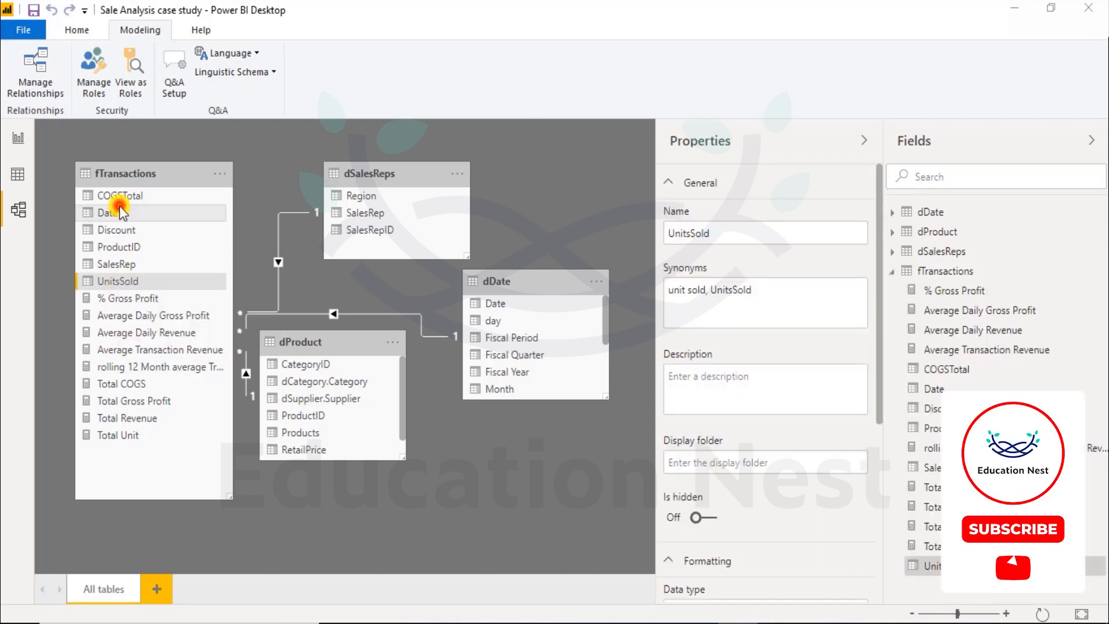
click(122, 195)
ctrl+click(110, 213)
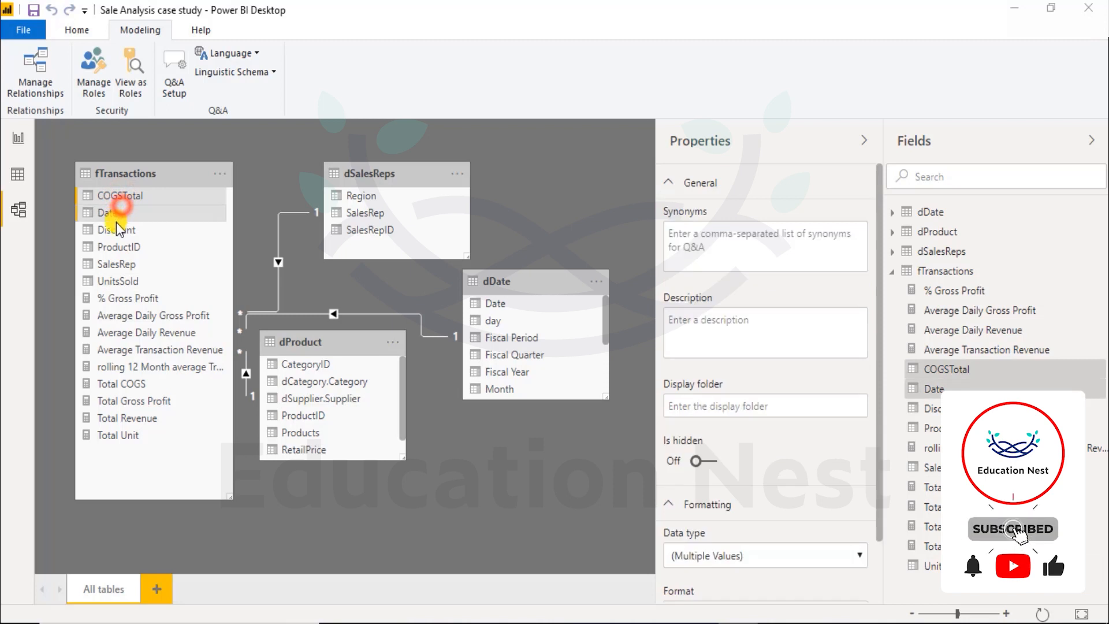
ctrl+click(118, 229)
ctrl+click(115, 229)
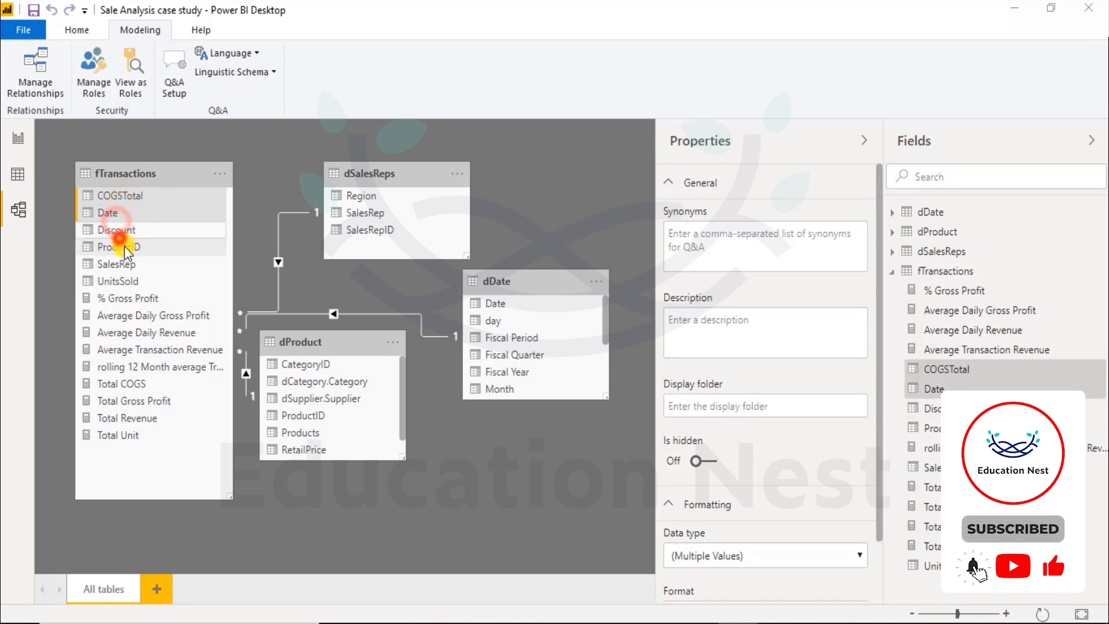
ctrl+click(118, 264)
ctrl+click(124, 231)
ctrl+click(127, 246)
ctrl+click(128, 281)
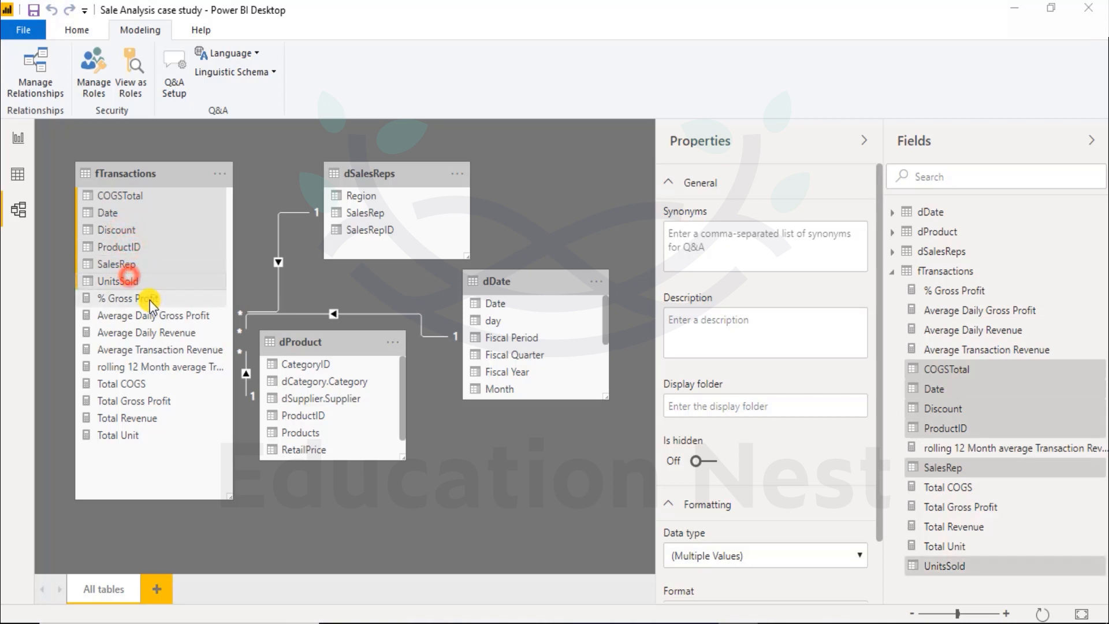
right_click(116, 236)
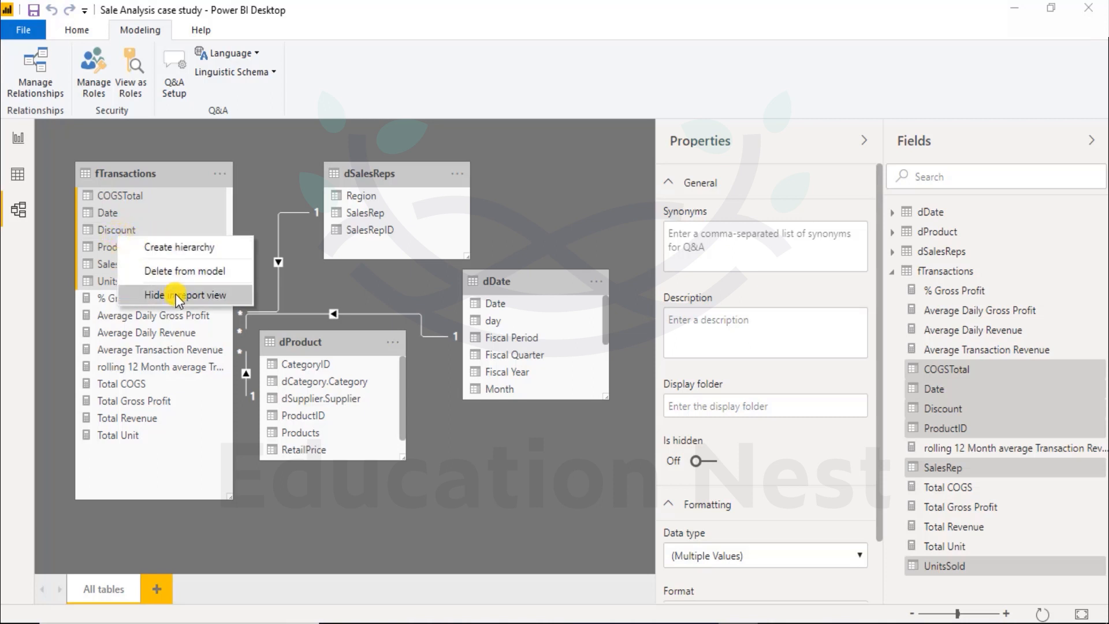
click(205, 294)
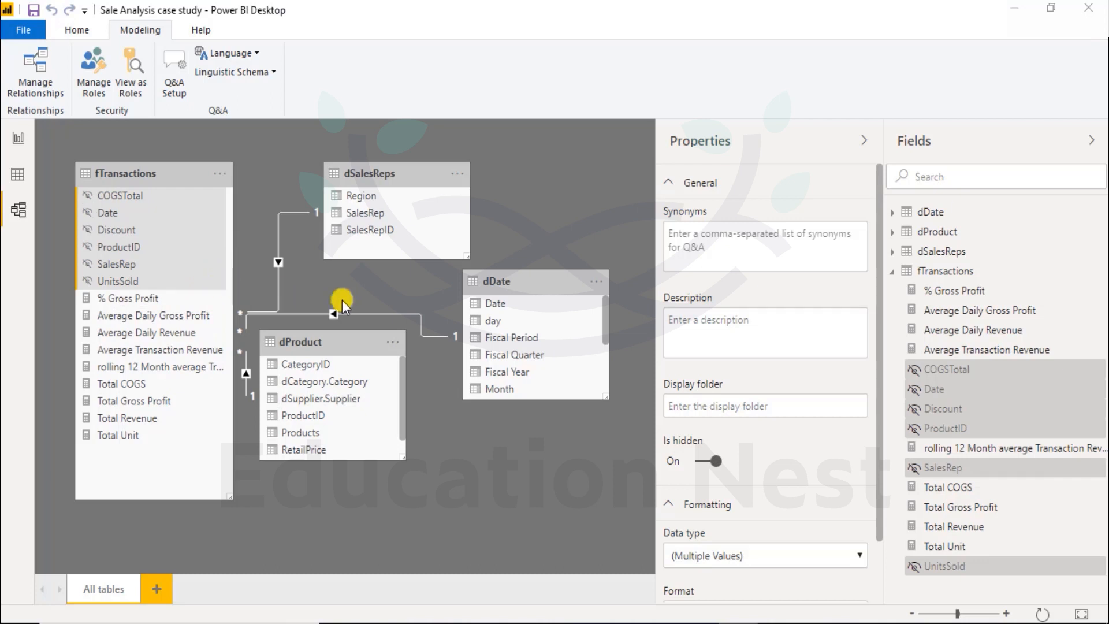
Enlarge the dDate table and hide its Date, day, MonthNumber, Quarter and sort month & year columns in report view
click(510, 277)
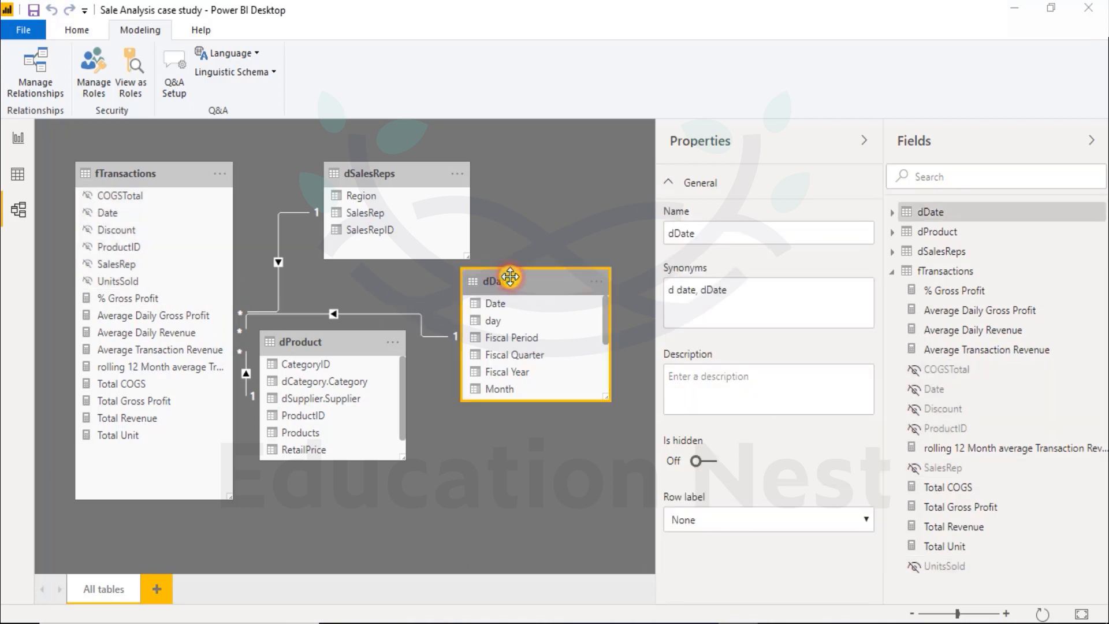
drag(607, 397, 616, 503)
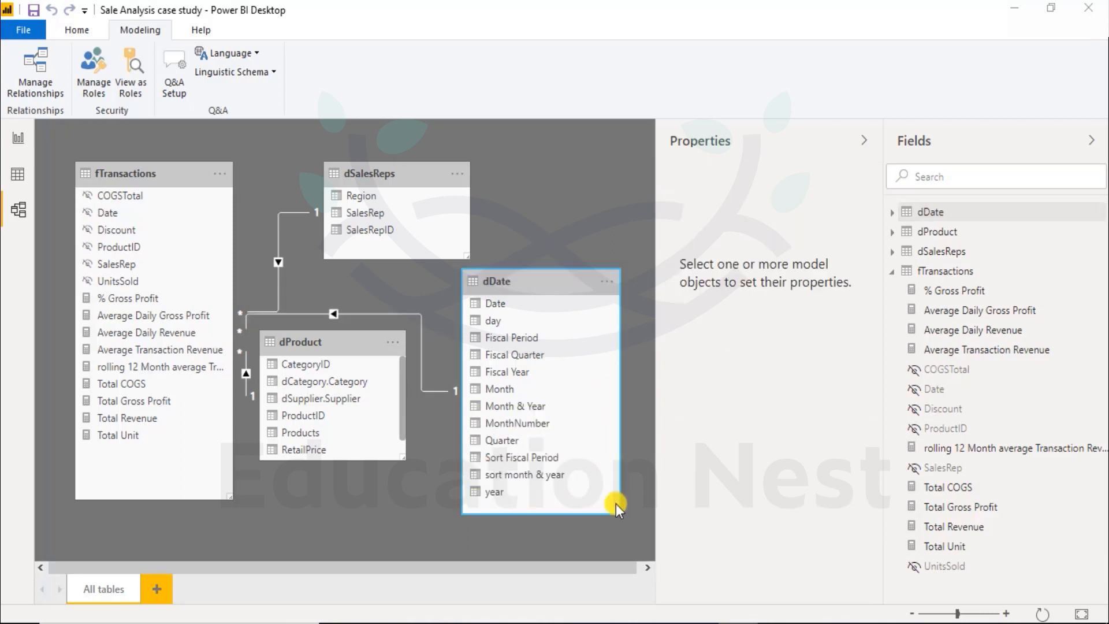
click(515, 306)
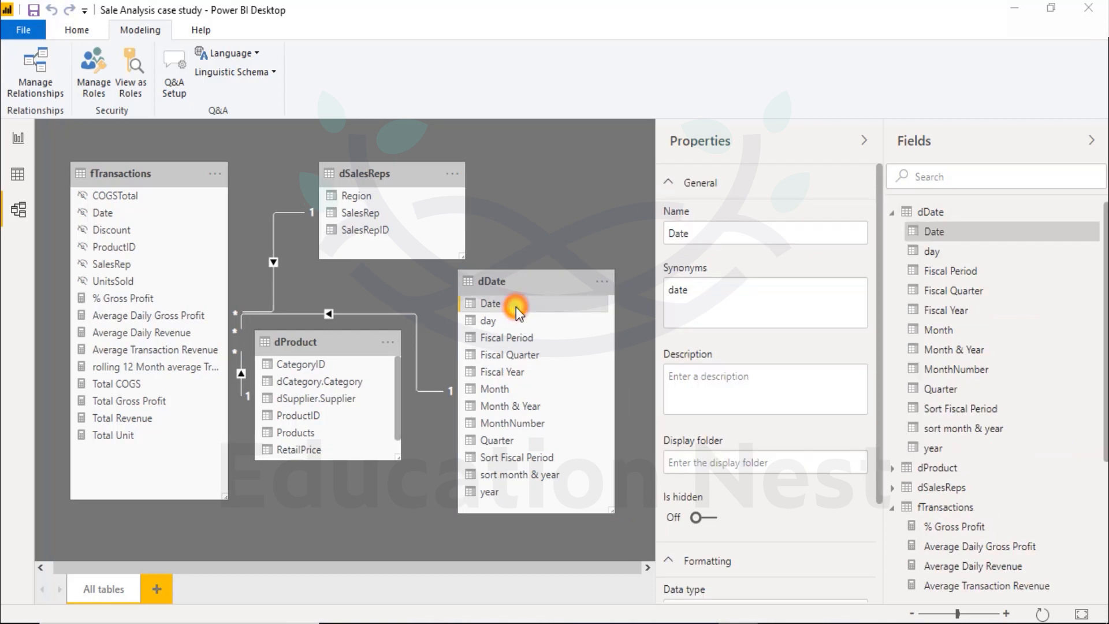
ctrl+click(536, 421)
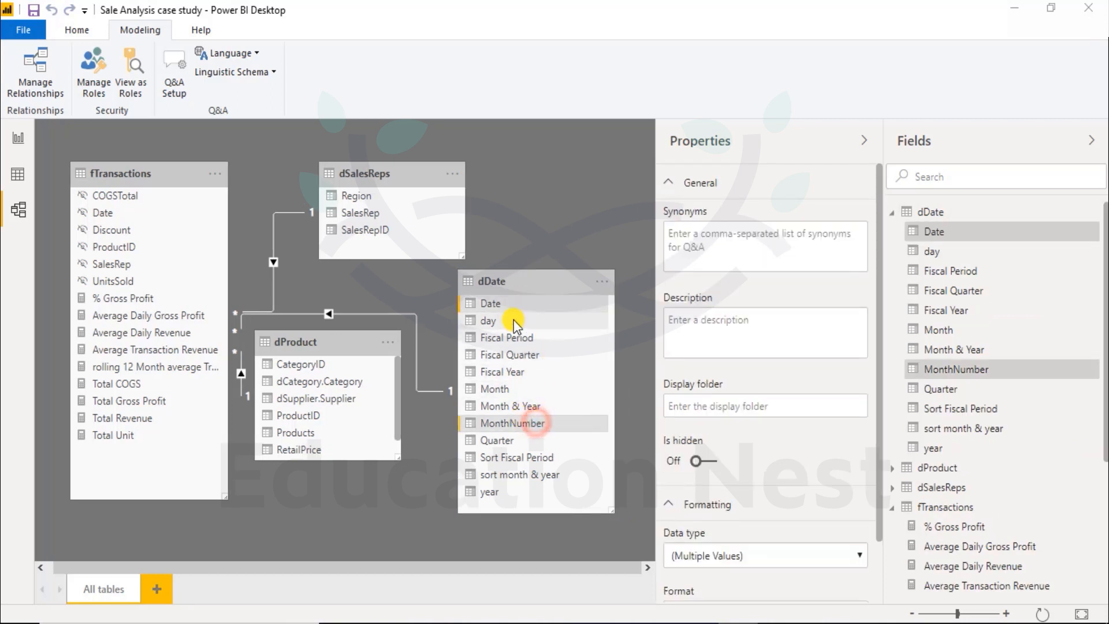
ctrl+click(514, 320)
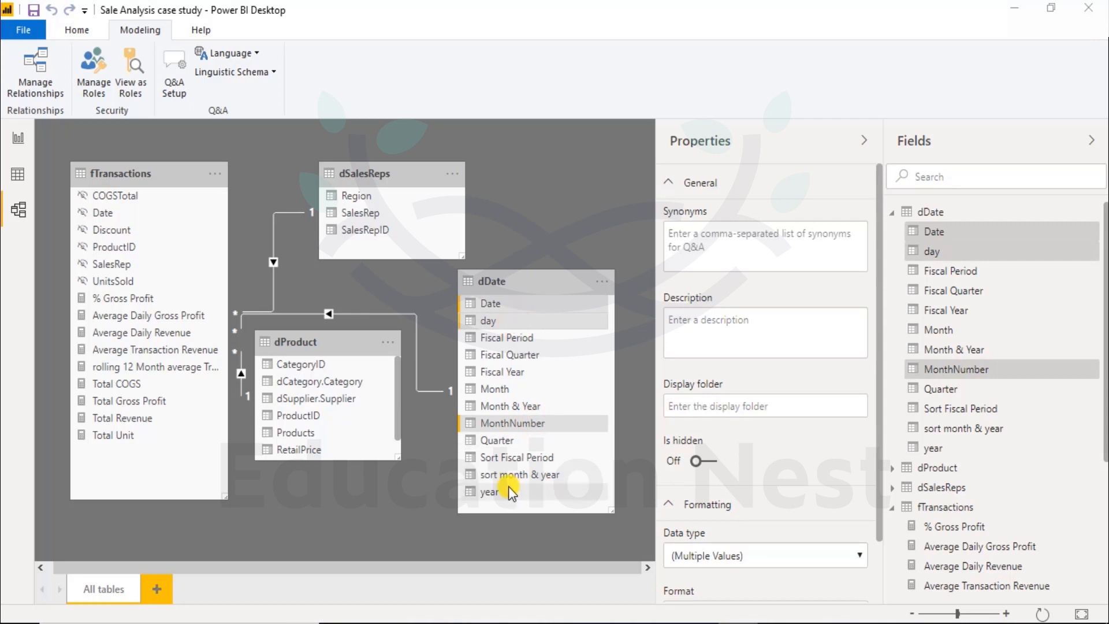
ctrl+click(508, 442)
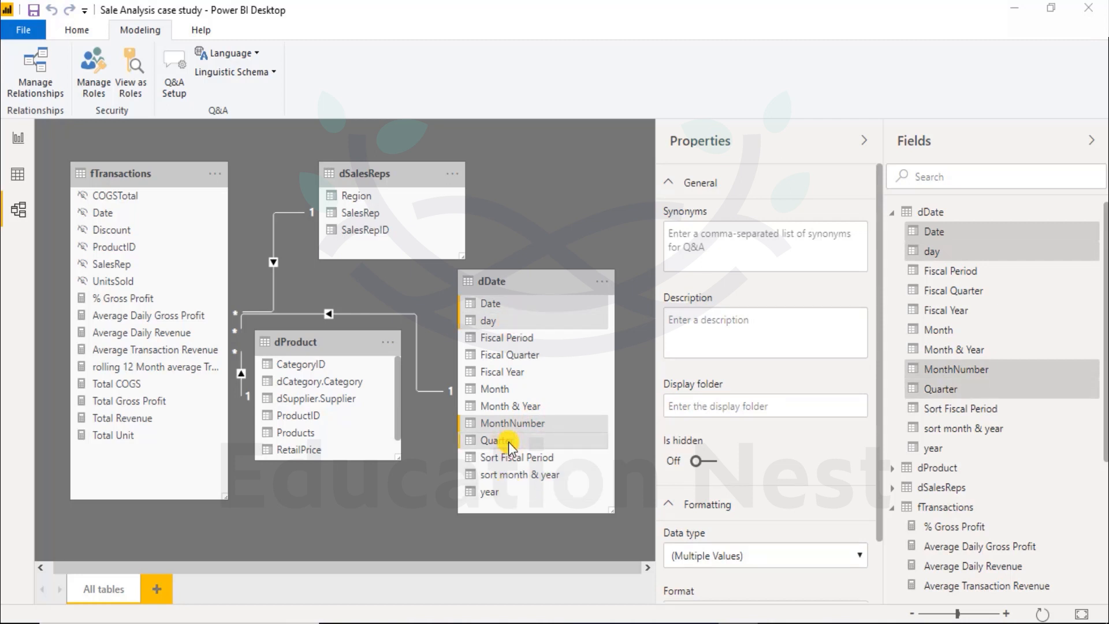
ctrl+click(498, 478)
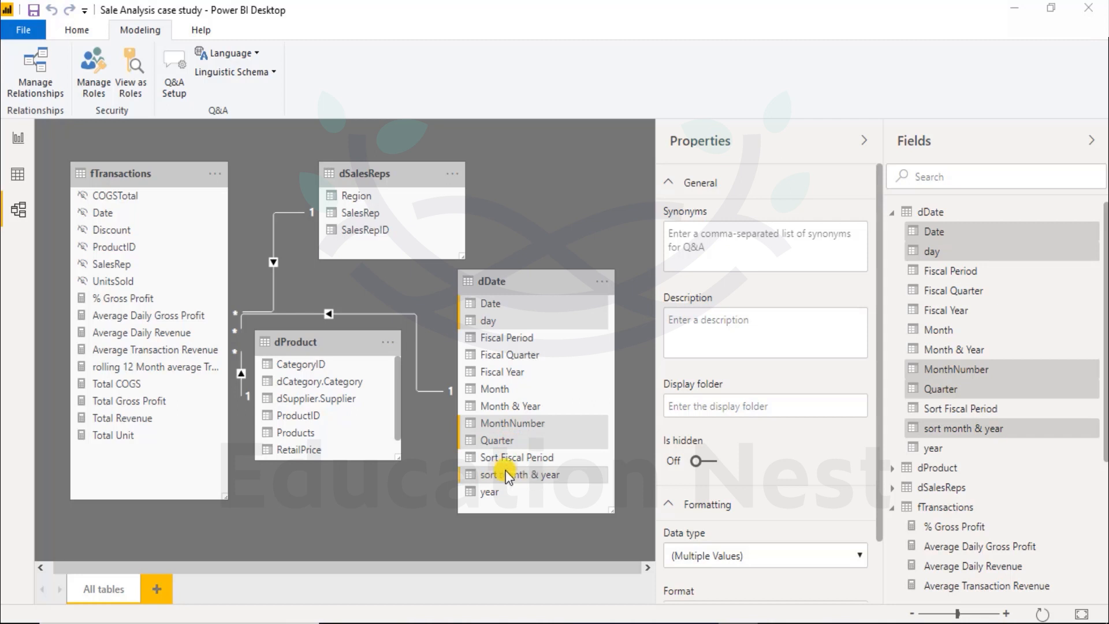
right_click(536, 477)
click(592, 534)
Hide the SalesRepID column of the dSalesReps table in report view
click(386, 173)
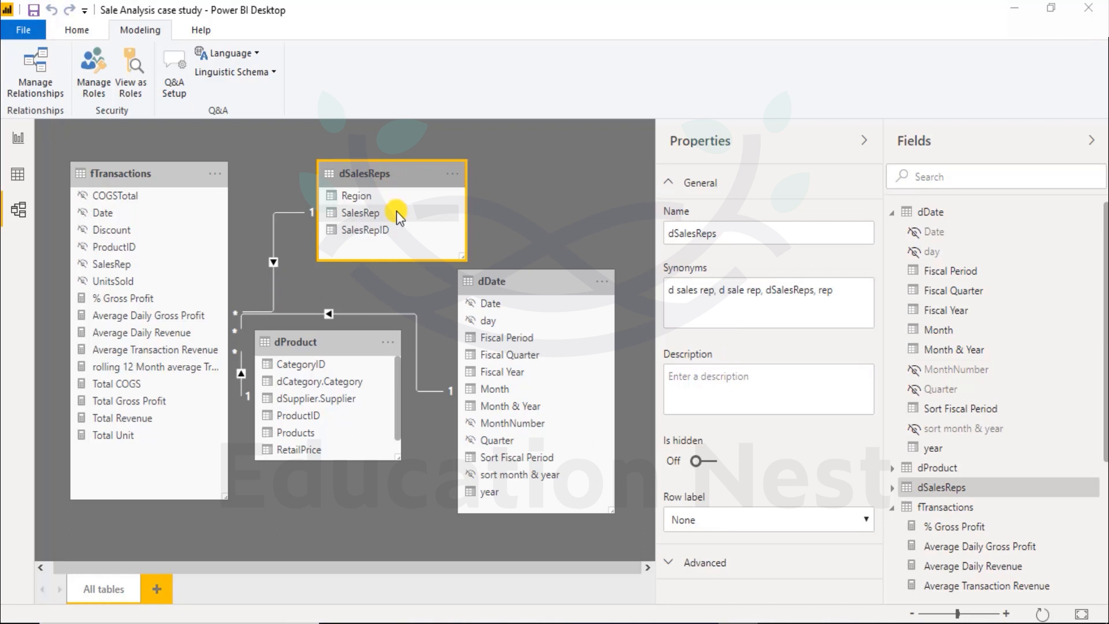
click(383, 228)
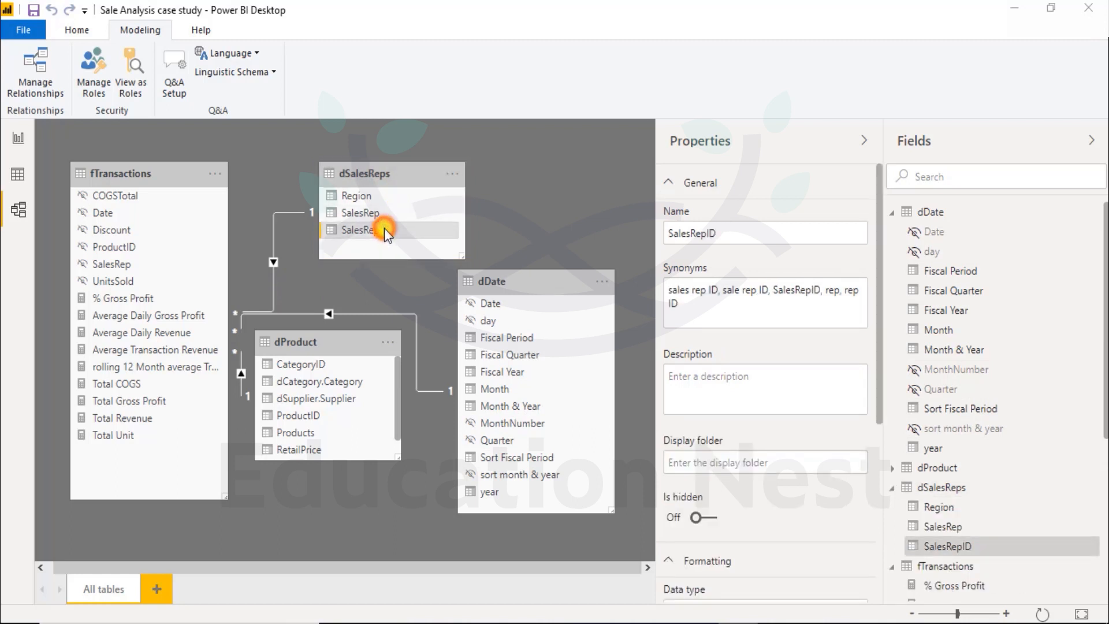
right_click(383, 228)
click(435, 288)
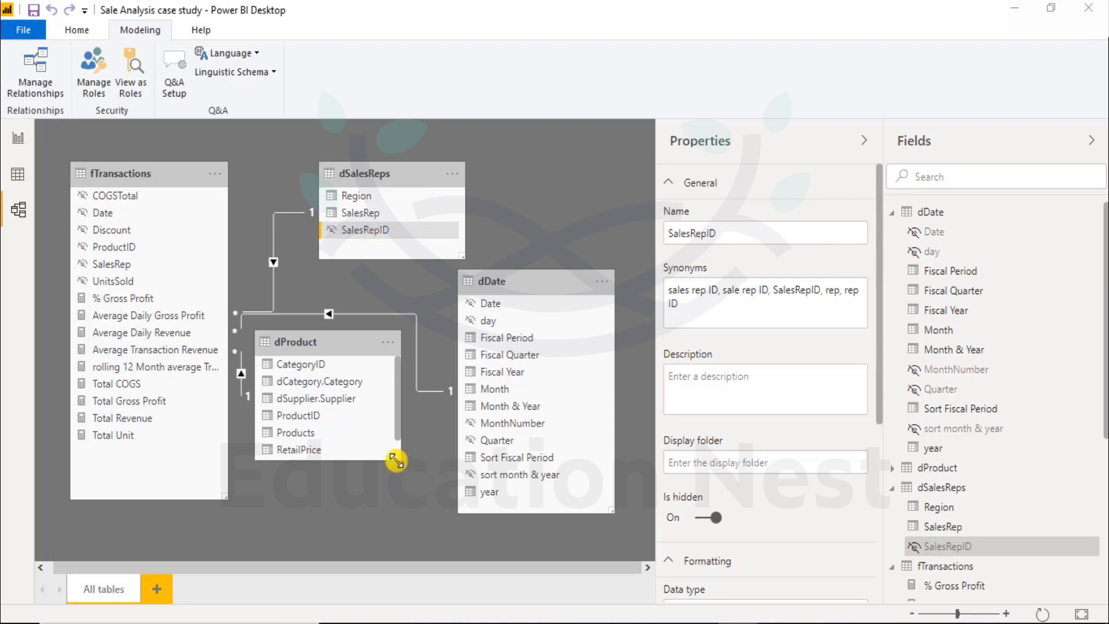
Enlarge the dProduct table to show all its columns and hide RetailPrice and SupplierID in report view
drag(393, 458, 408, 504)
drag(396, 454, 406, 522)
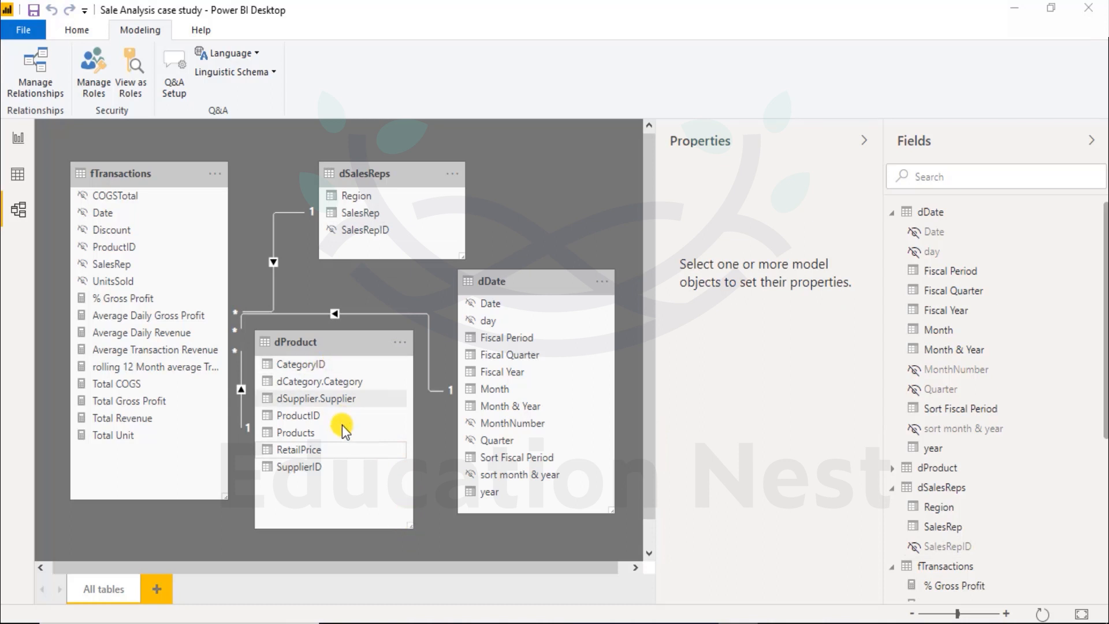
click(321, 446)
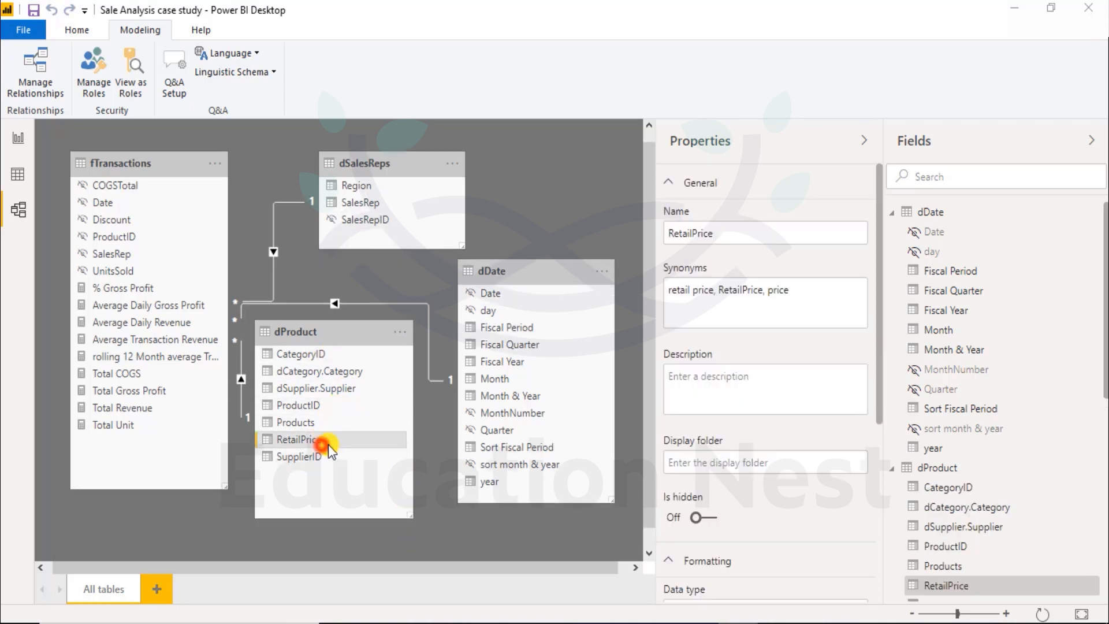
ctrl+click(312, 459)
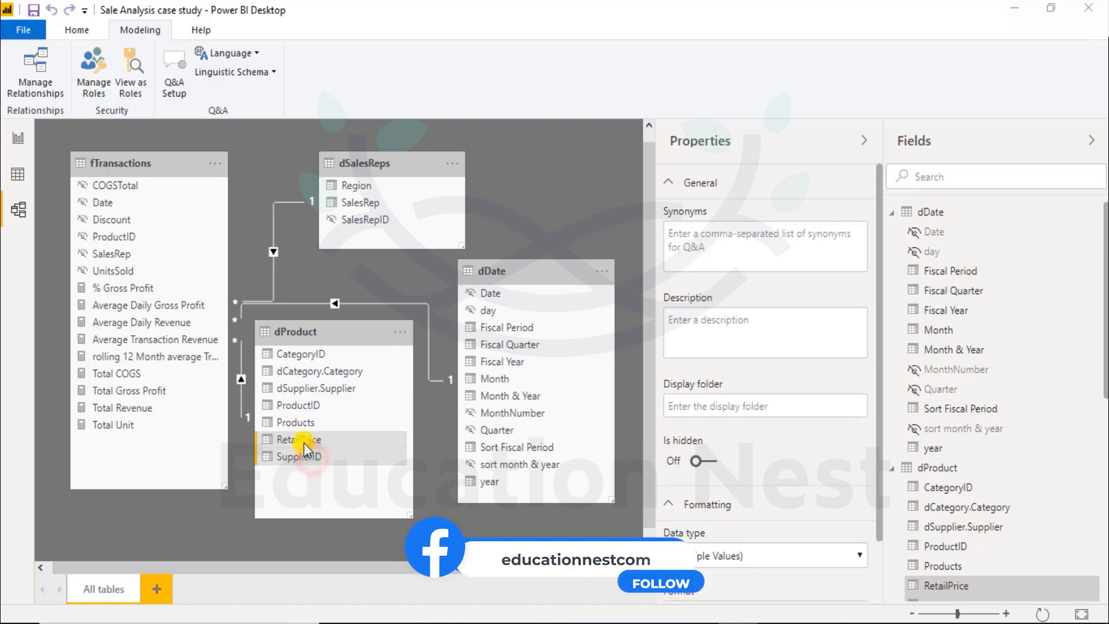
right_click(303, 442)
click(342, 499)
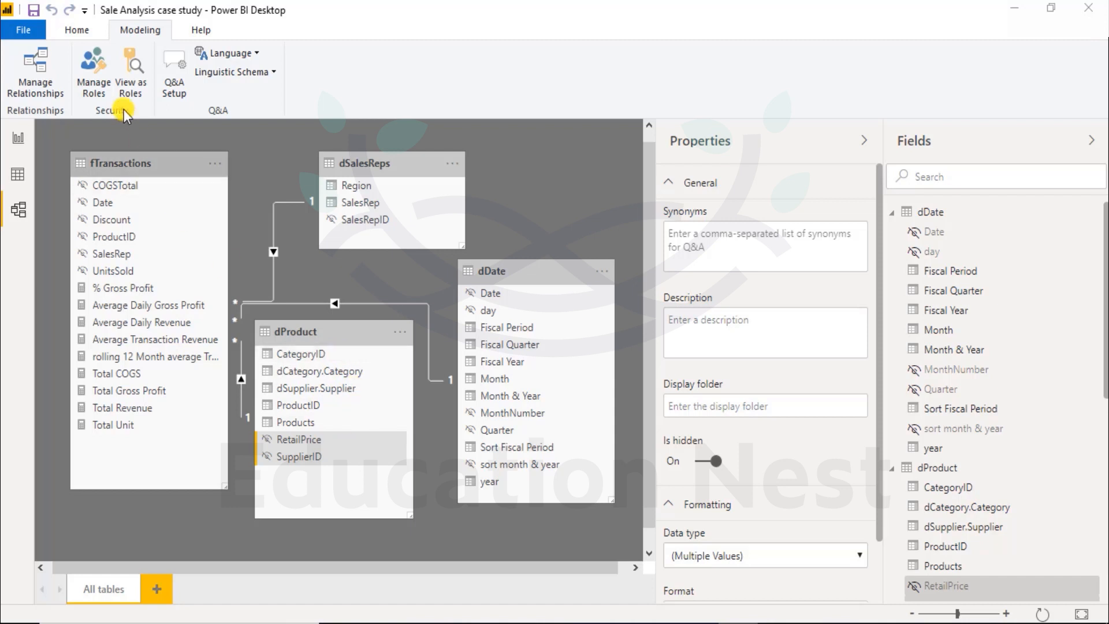
Save the Sale Analysis case study file and open its queries for editing in the Power Query Editor
click(34, 10)
click(75, 30)
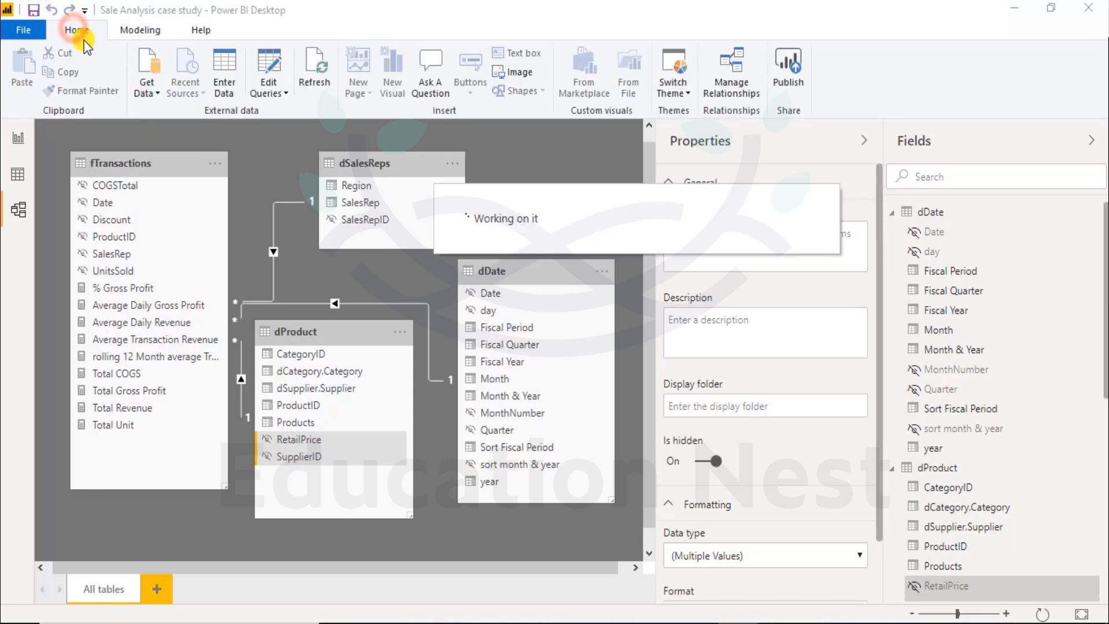
click(269, 90)
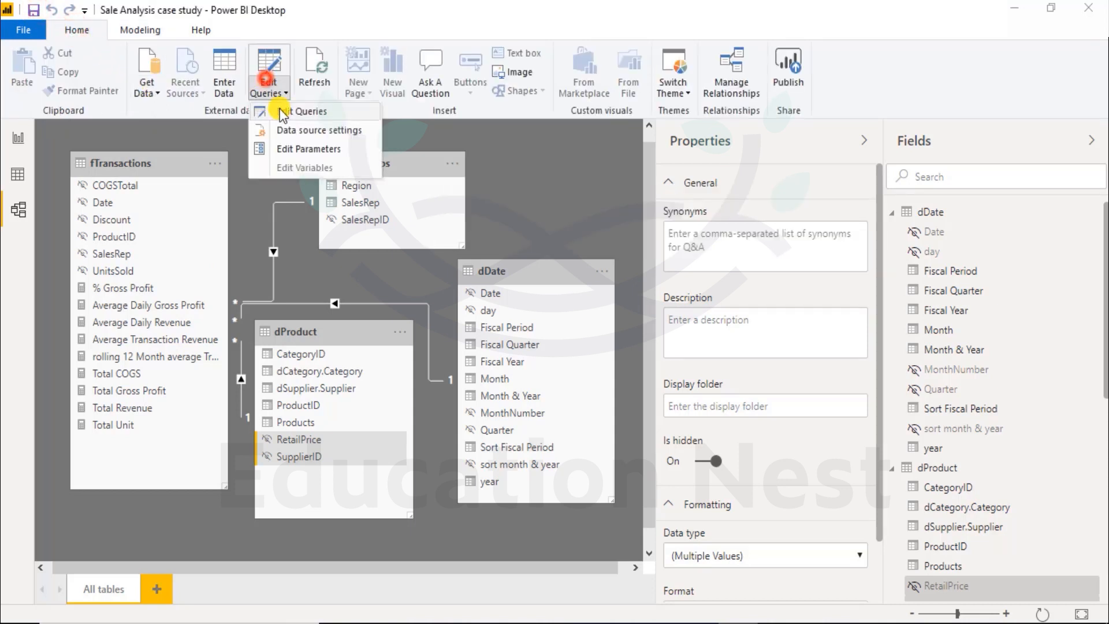
click(285, 110)
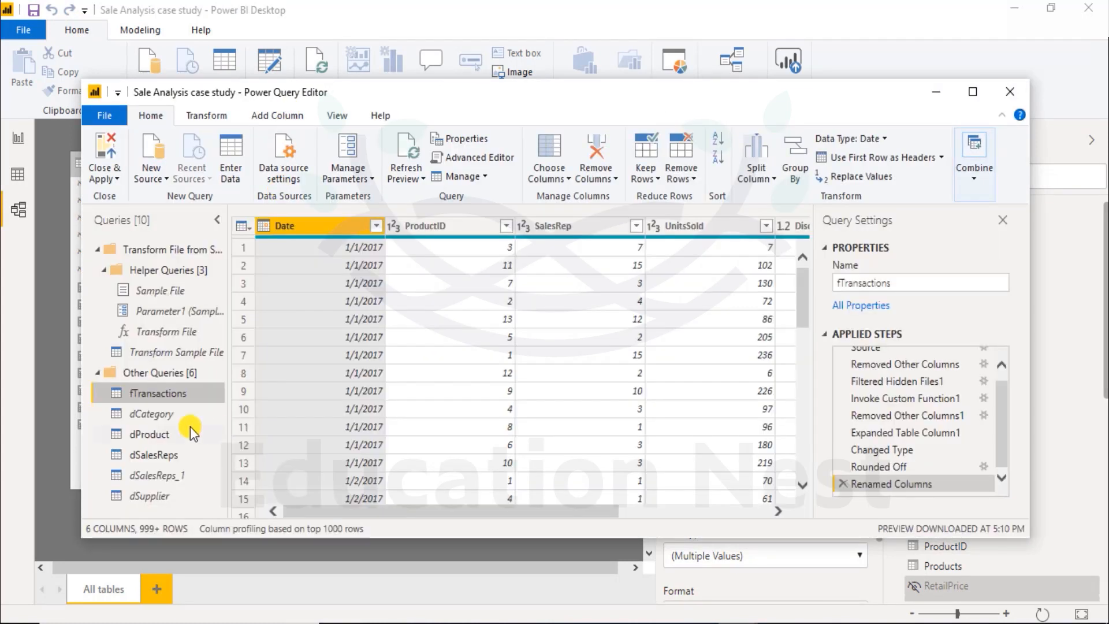
Remove the CategoryID and SupplierID columns from the dProduct query, and close the query editor with the changes applied
click(157, 434)
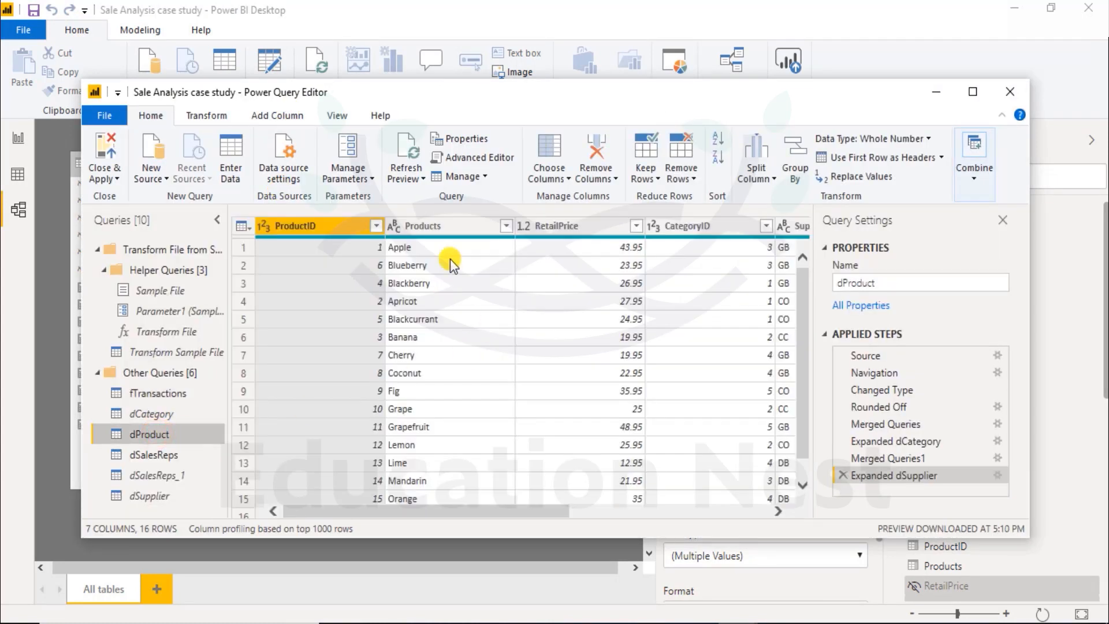
click(695, 227)
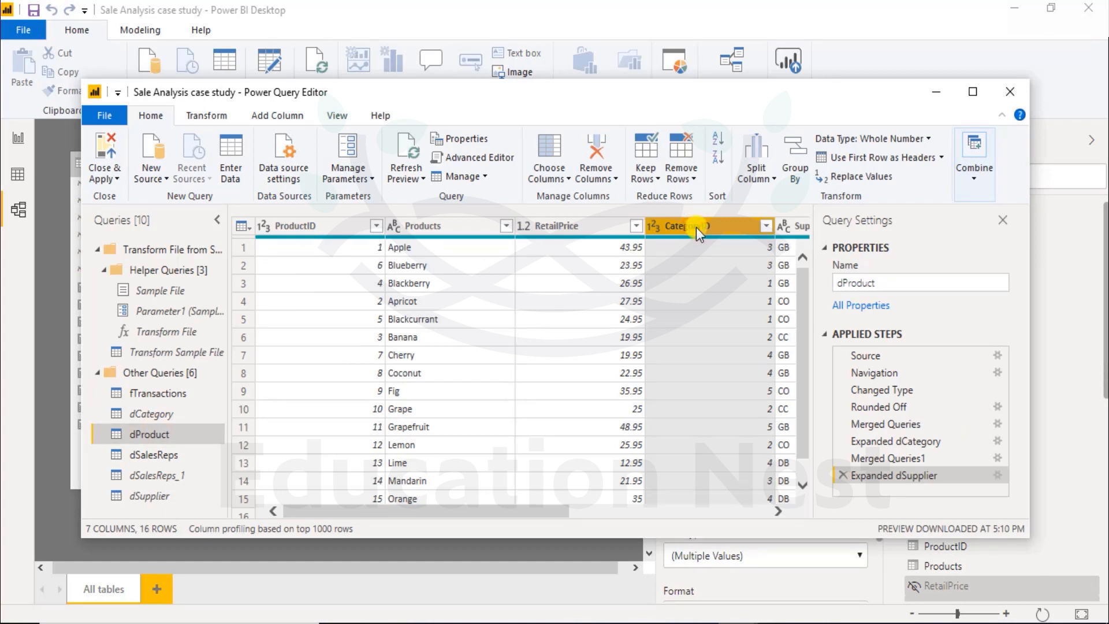
right_click(695, 227)
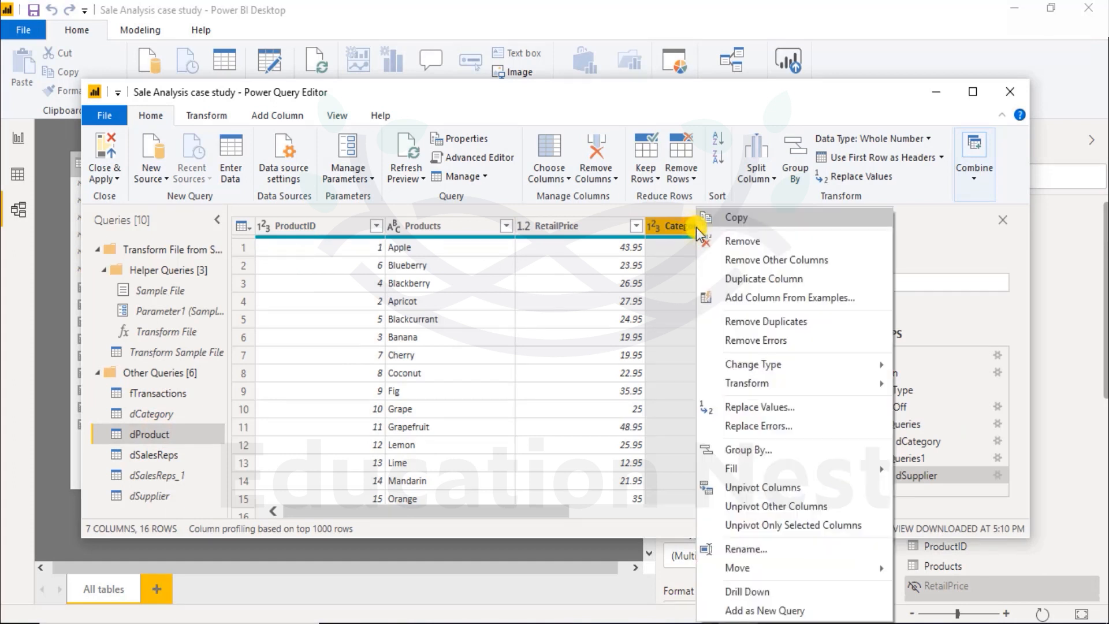
click(730, 244)
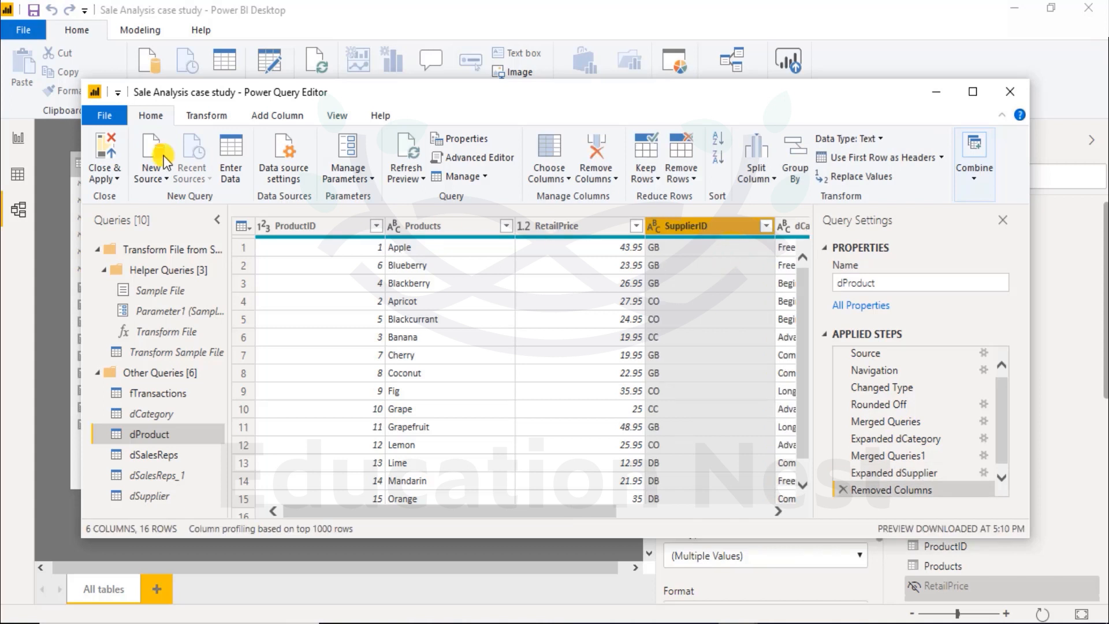
right_click(715, 230)
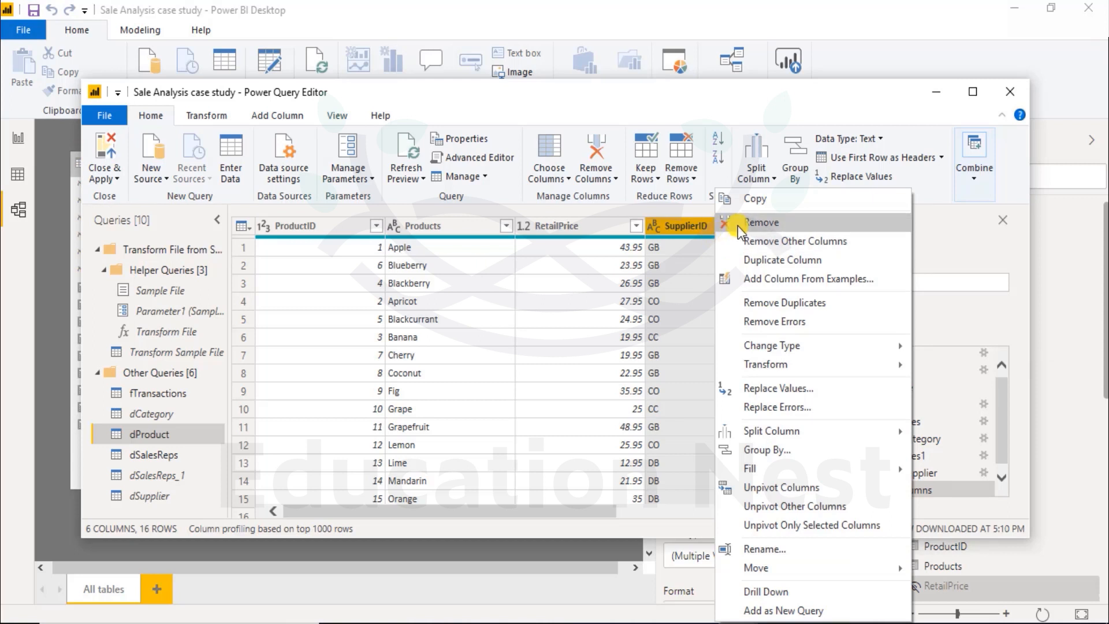
click(742, 225)
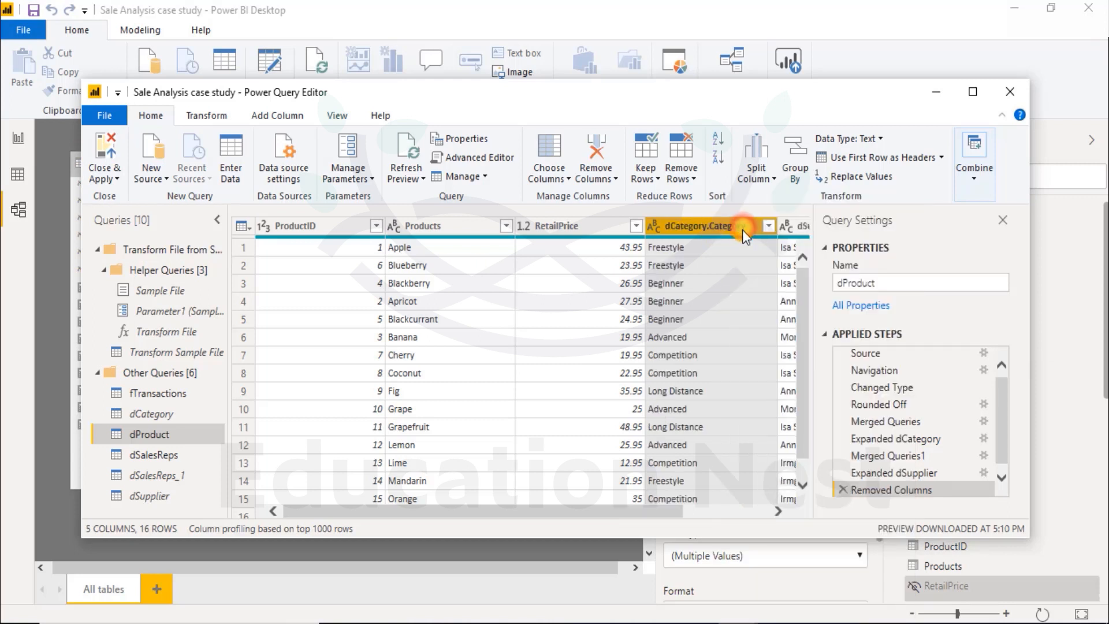
click(106, 149)
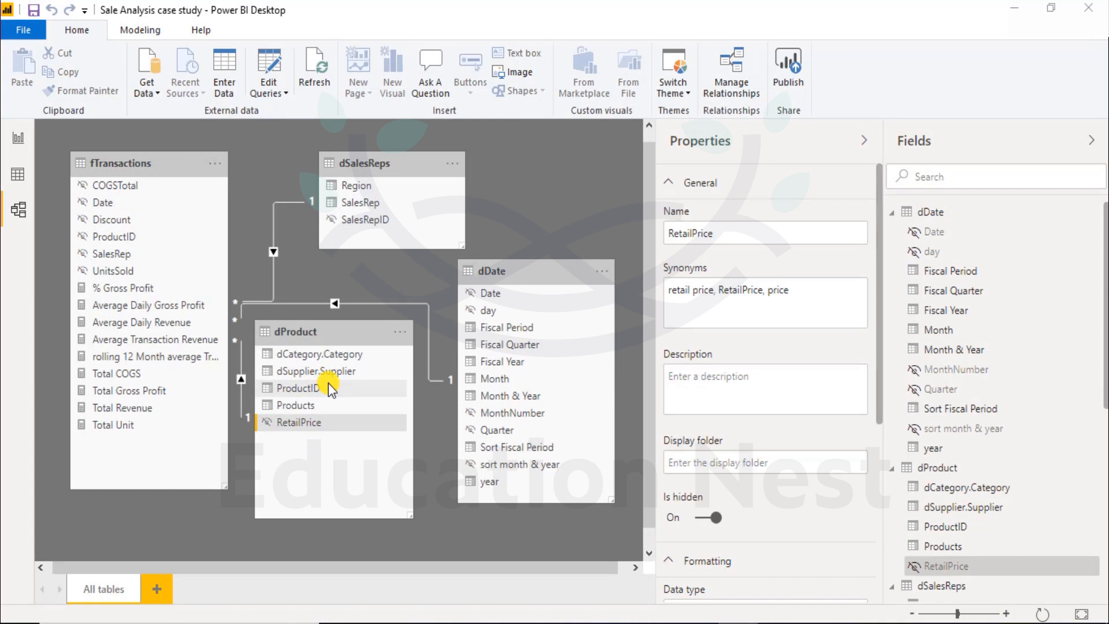
Delete the Total Unit and UnitsSold column charts from Page 1 of the report
click(19, 137)
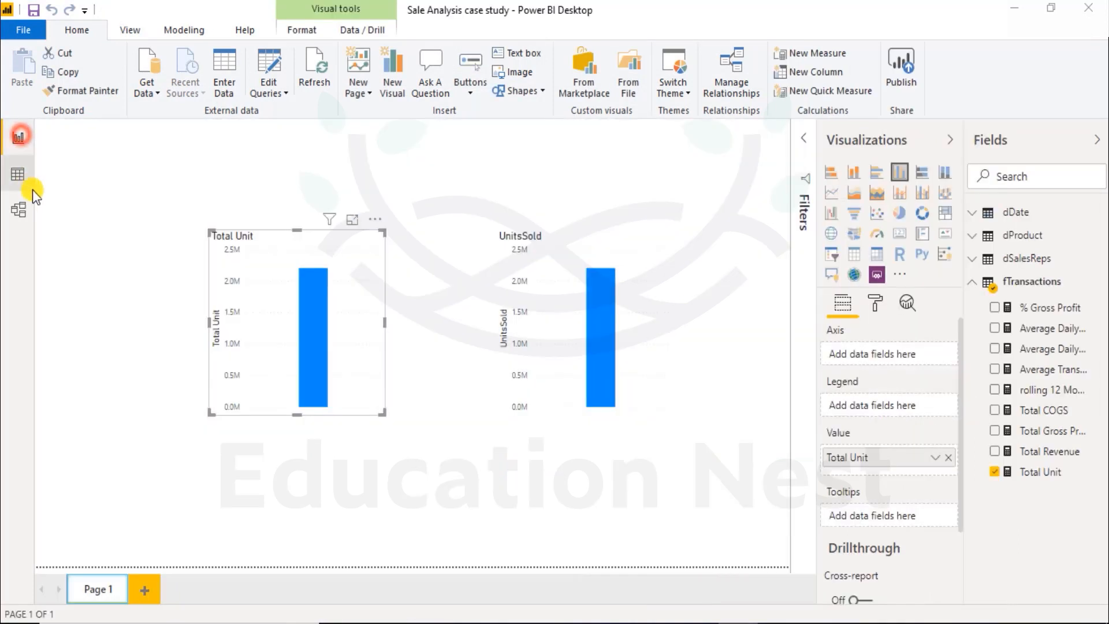
click(440, 274)
click(369, 236)
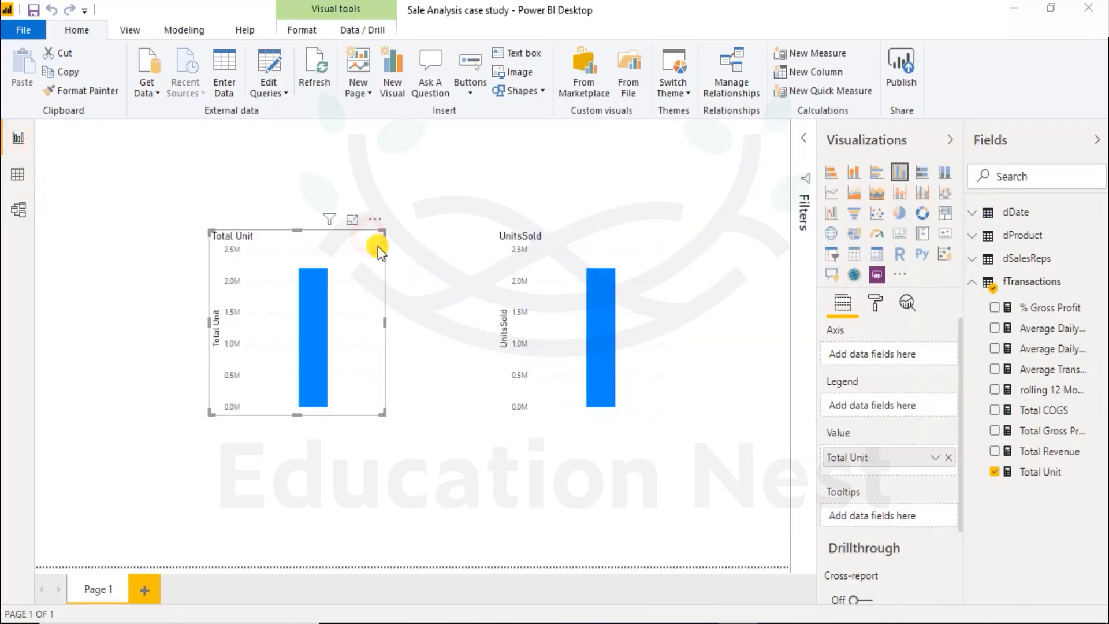
key(Delete)
click(514, 278)
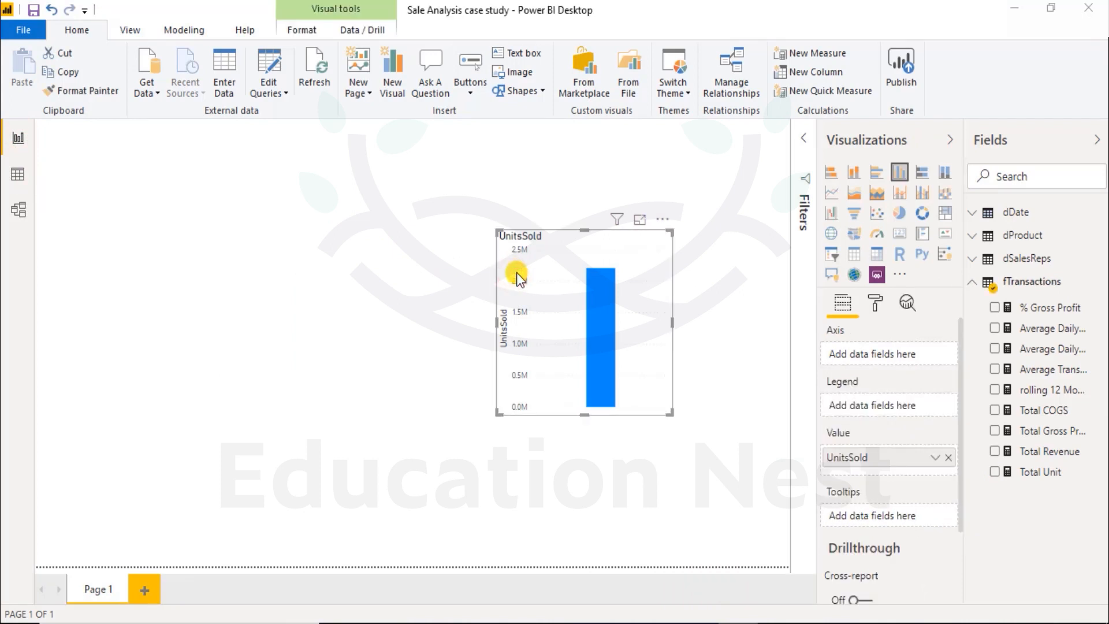
key(Delete)
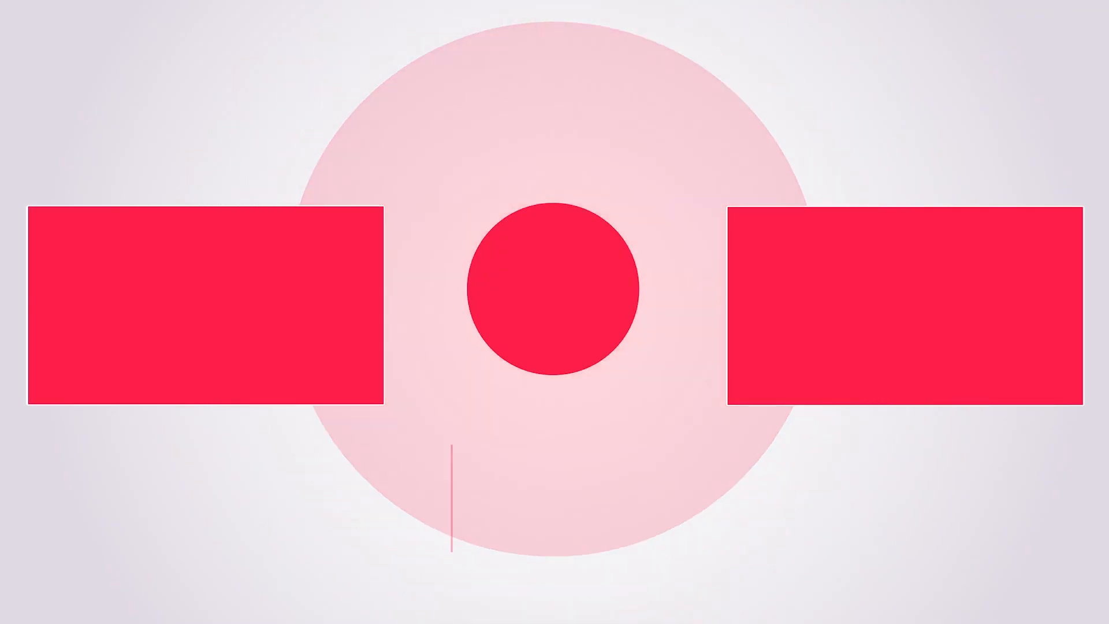